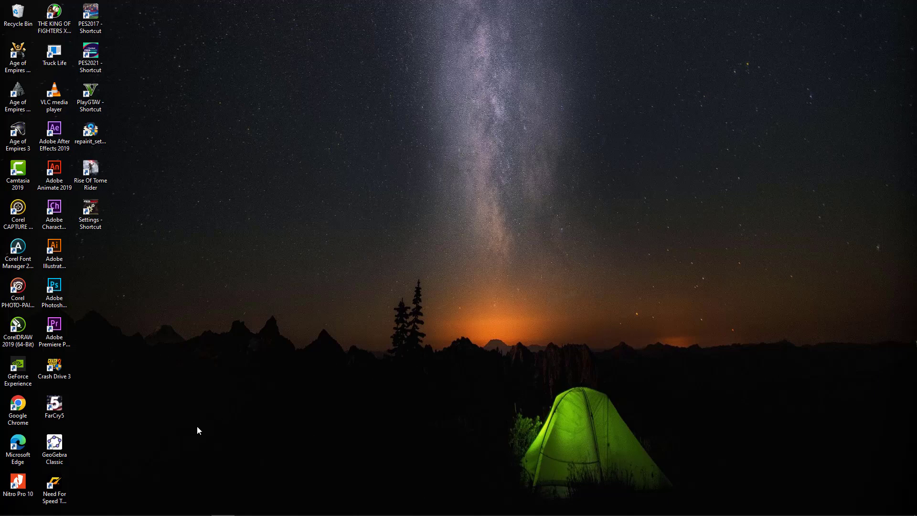
# - Open GeoGebra Classic in its 3D Graphics view and show the grid on the base plane
pyautogui.doubleClick(55, 444)
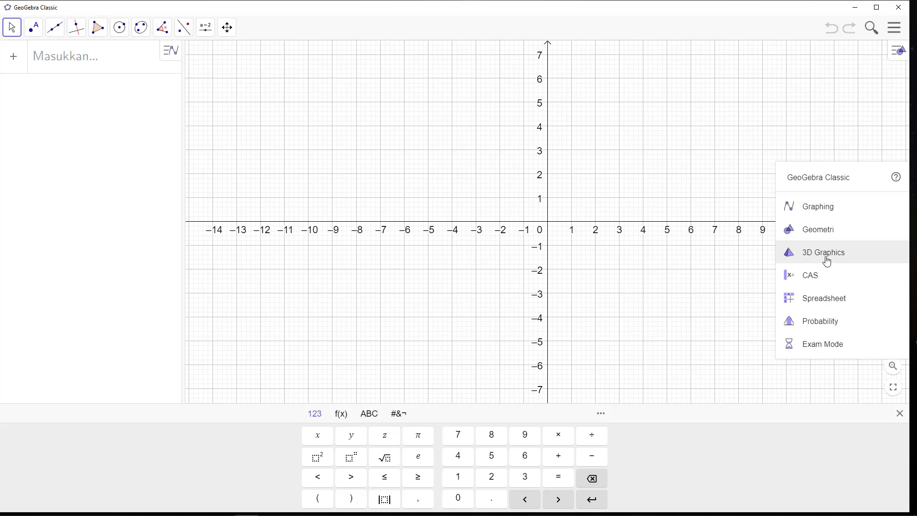
pyautogui.click(827, 261)
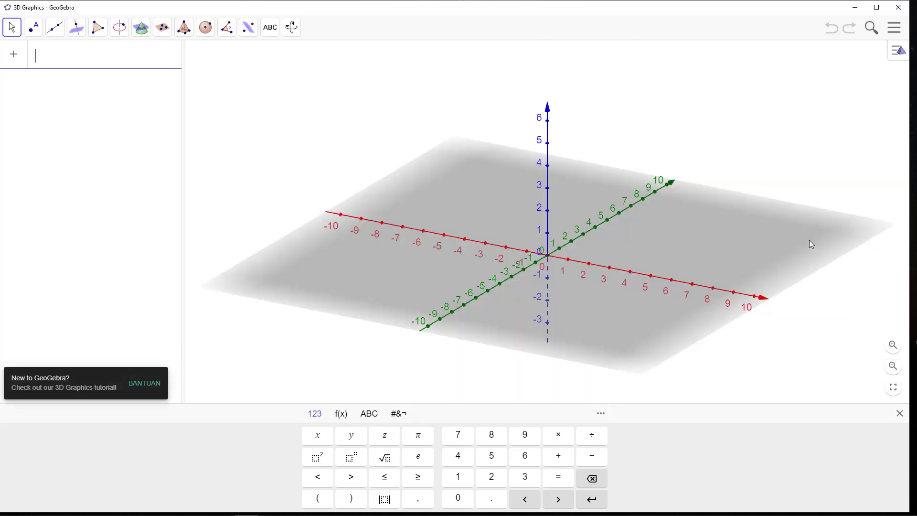
pyautogui.moveTo(763, 228)
pyautogui.mouseDown()
pyautogui.moveTo(760, 244)
pyautogui.moveTo(771, 228)
pyautogui.mouseUp()
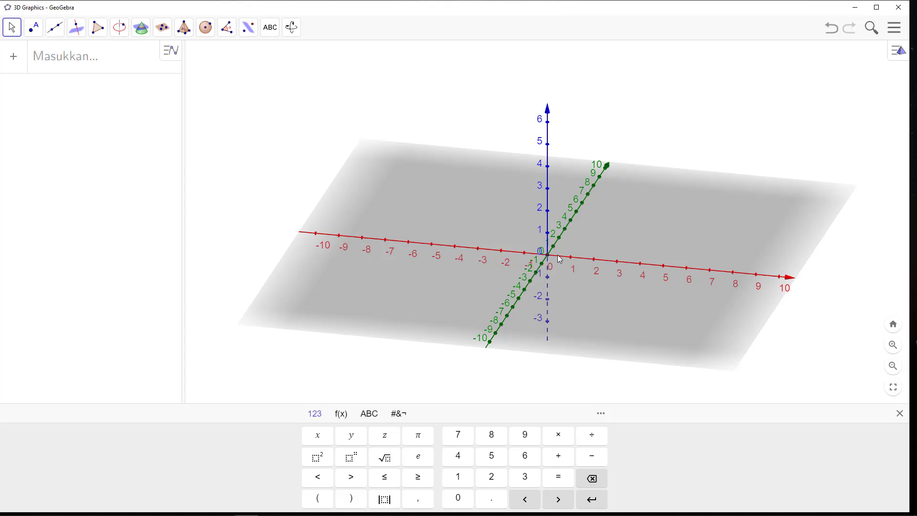
pyautogui.click(898, 58)
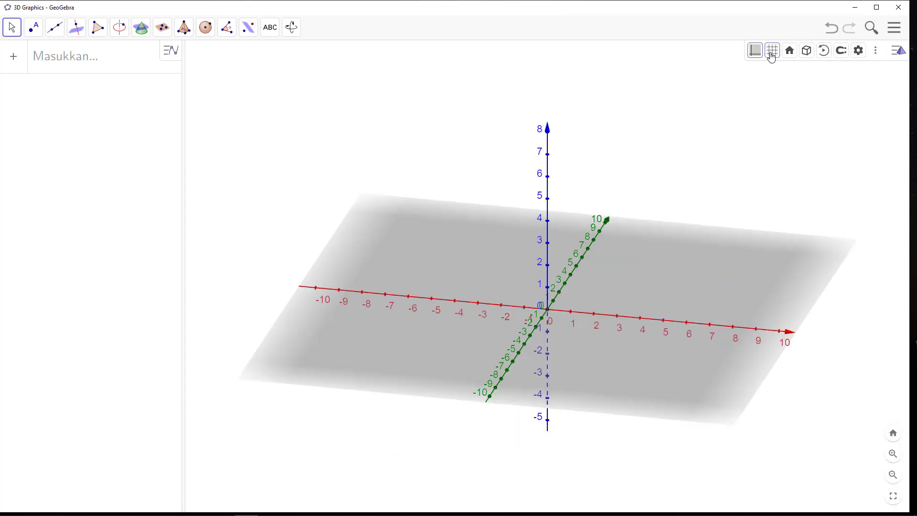
pyautogui.click(771, 52)
# - Construct a cube with one base edge along the x-axis from (0, 0, 0) to (6, 0, 0)
pyautogui.click(184, 28)
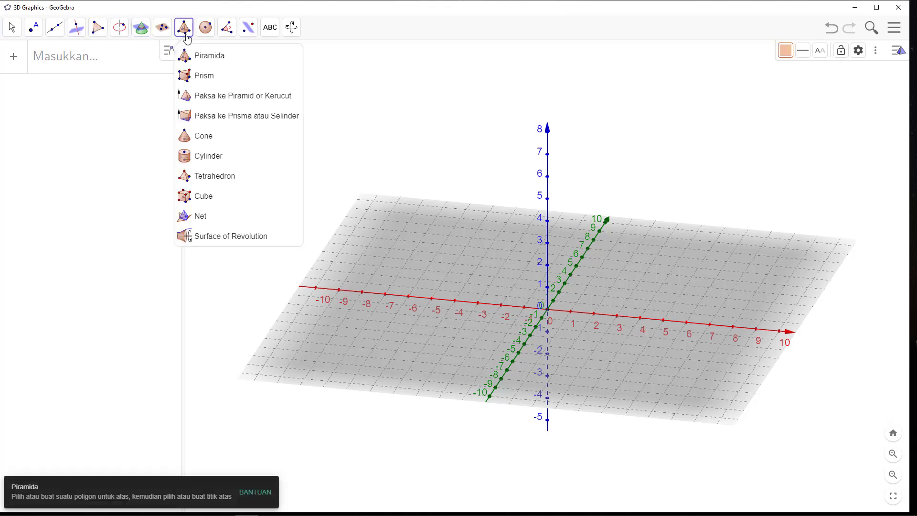
pyautogui.click(216, 202)
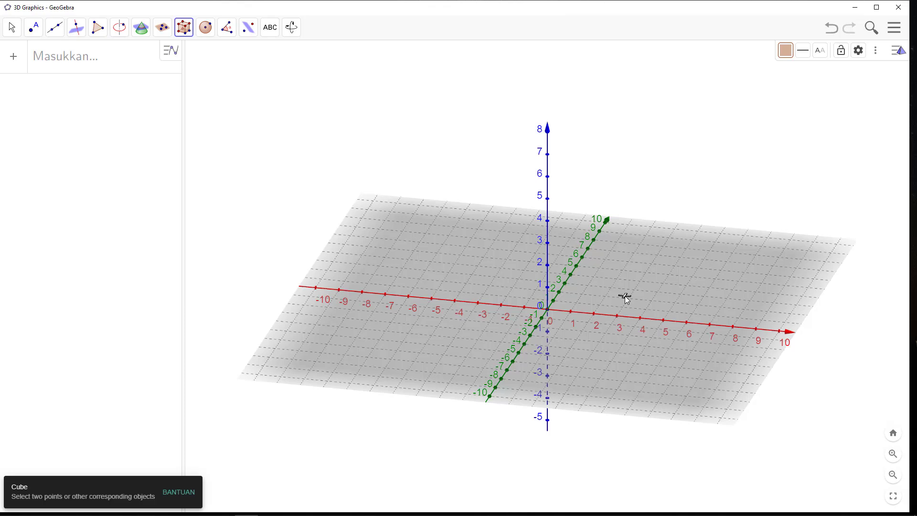
pyautogui.click(548, 309)
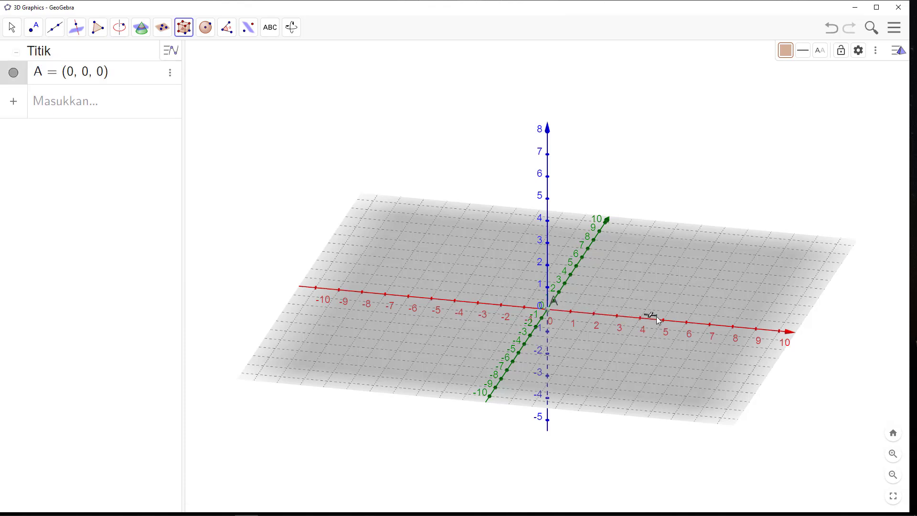
pyautogui.click(686, 321)
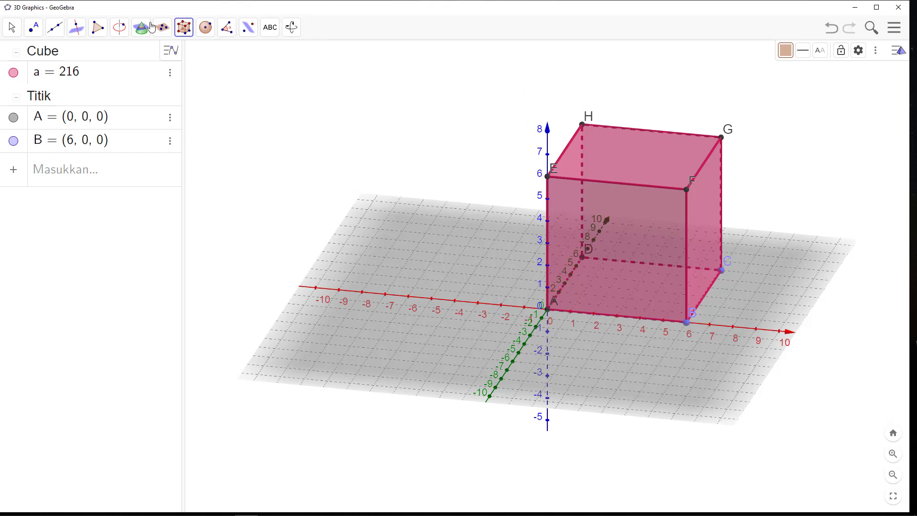
# - Place a midpoint on the cube's upper back edge GH
pyautogui.click(56, 32)
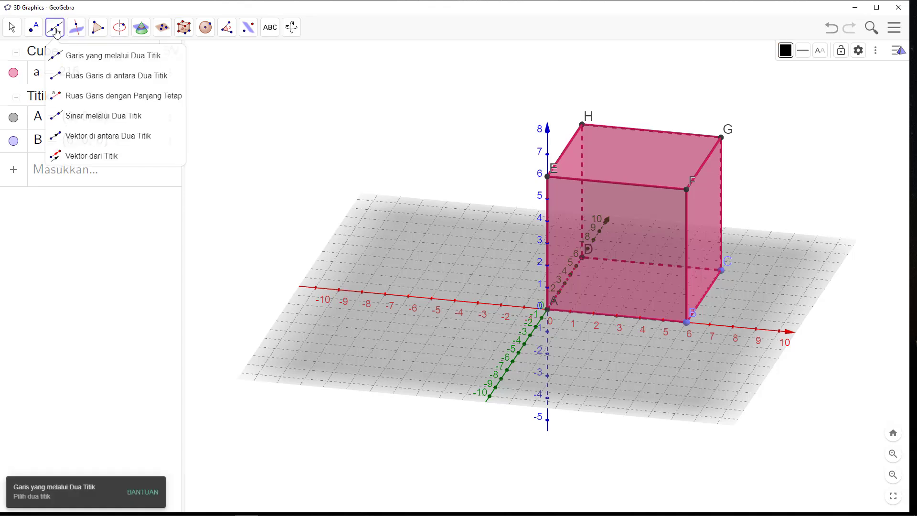
pyautogui.moveTo(75, 31)
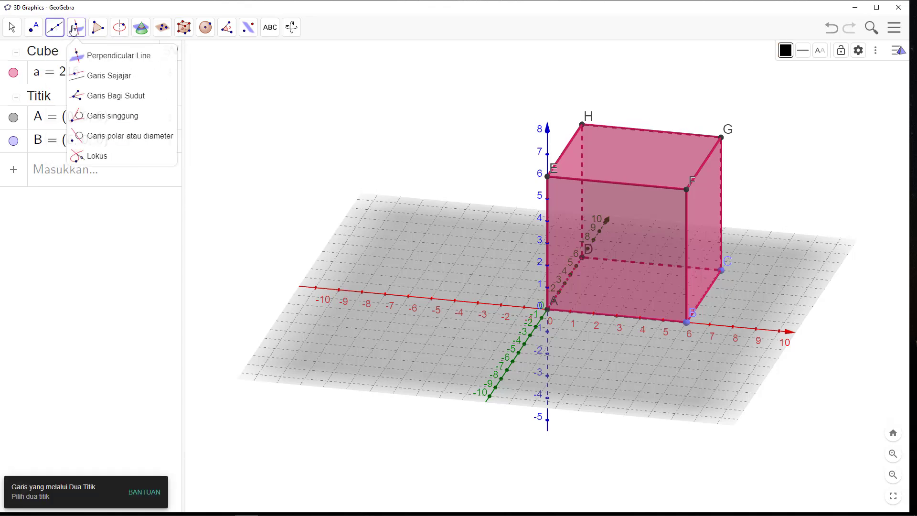
pyautogui.moveTo(37, 30)
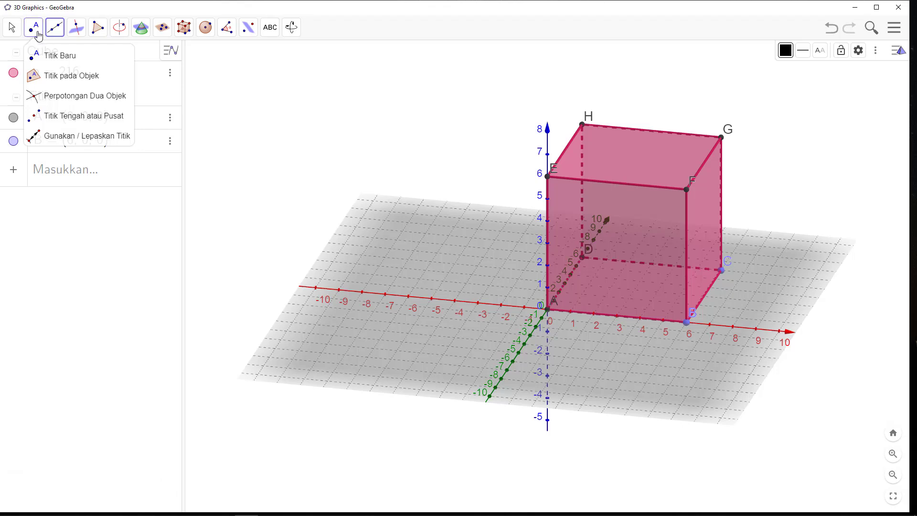
pyautogui.click(64, 119)
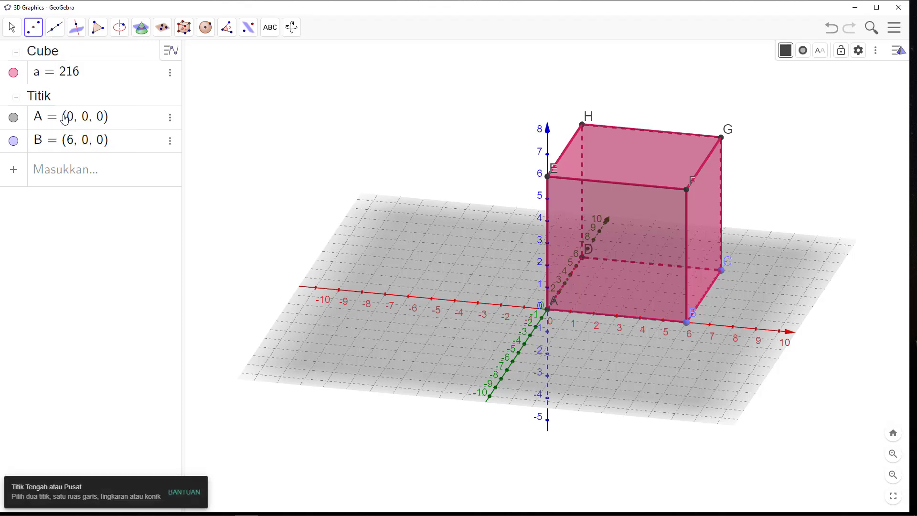
pyautogui.click(643, 131)
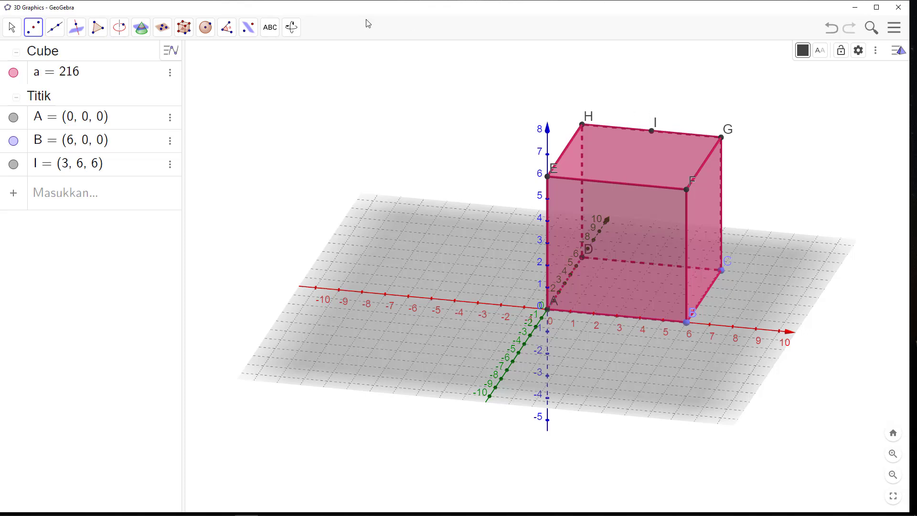
# - Draw a segment from cube vertex A to midpoint I of edge GH
pyautogui.click(57, 29)
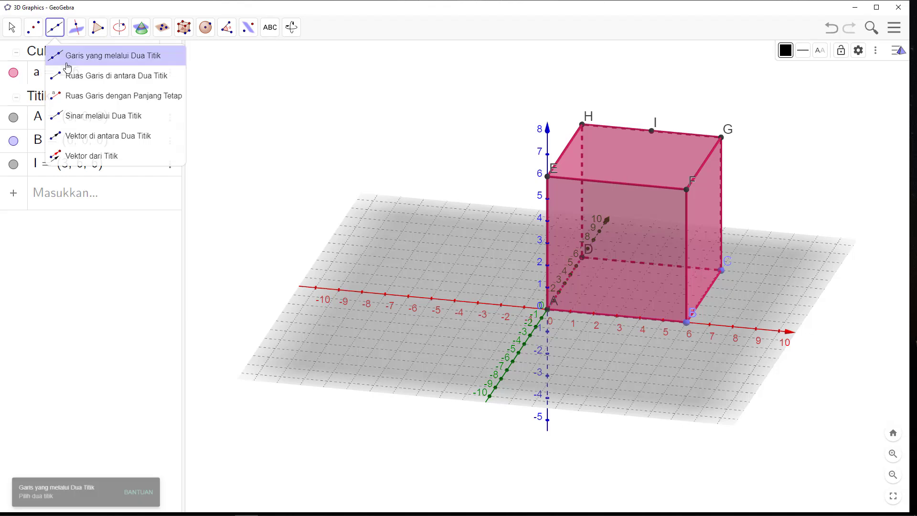
pyautogui.click(74, 76)
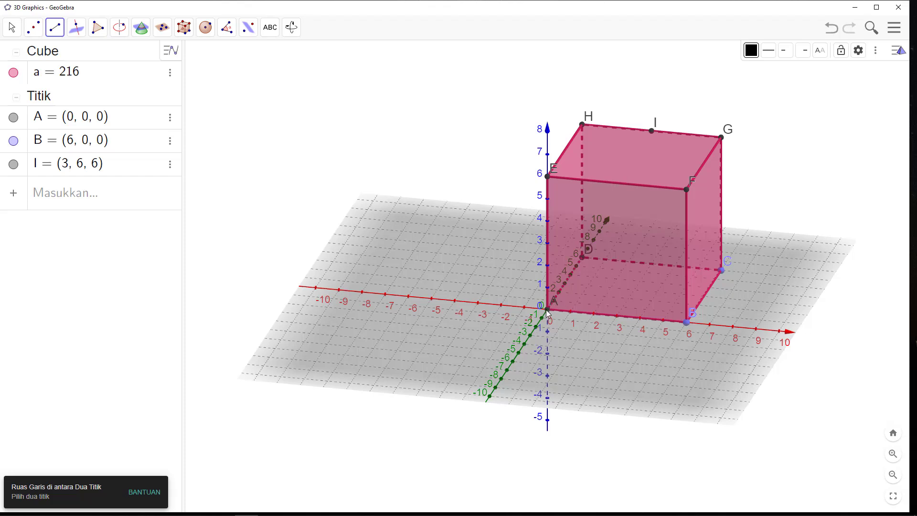
pyautogui.click(547, 310)
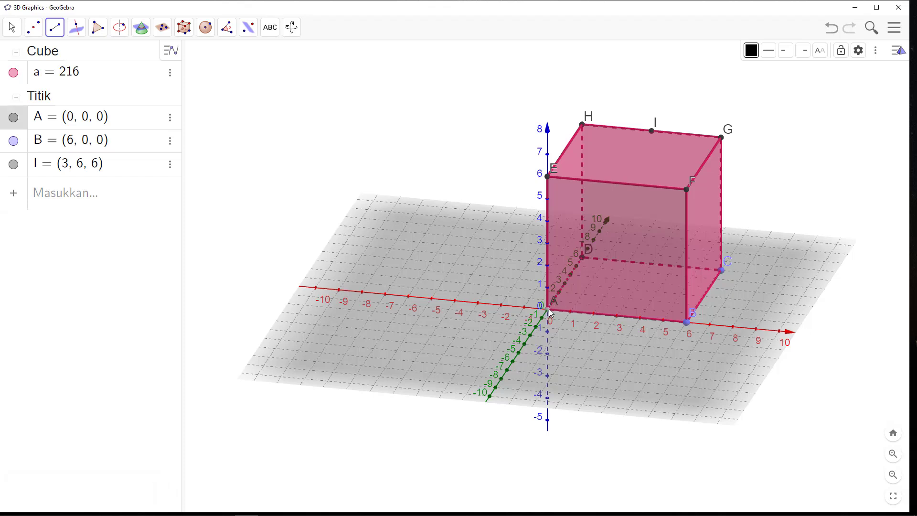
pyautogui.click(653, 132)
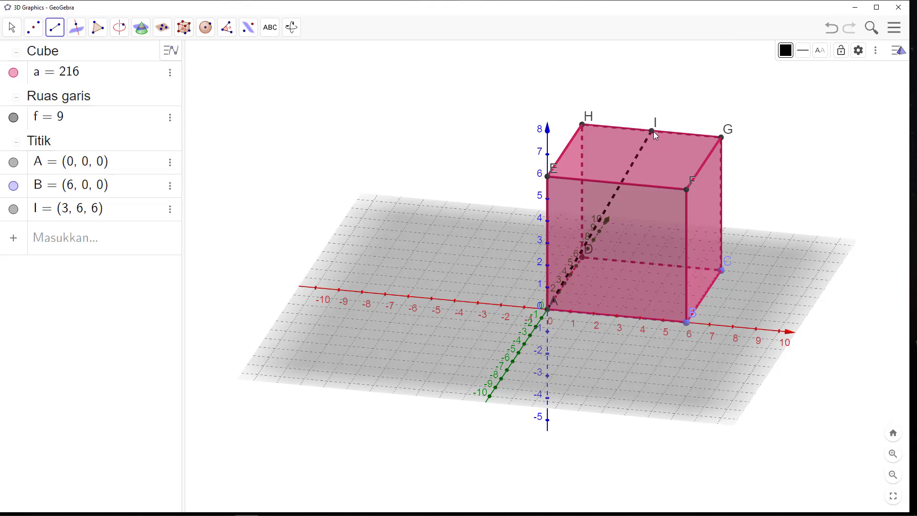
# - Turn on the name label for segment AI in its object settings
pyautogui.click(12, 27)
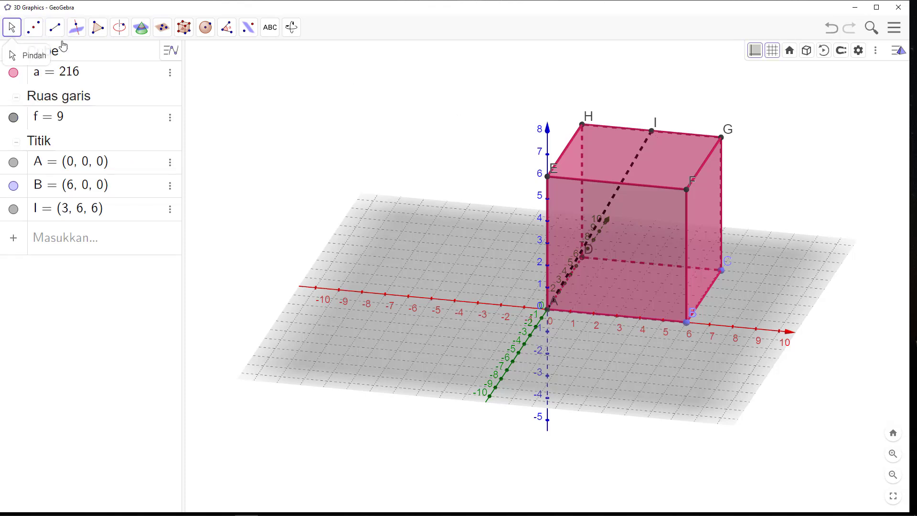
pyautogui.click(33, 27)
pyautogui.click(608, 205)
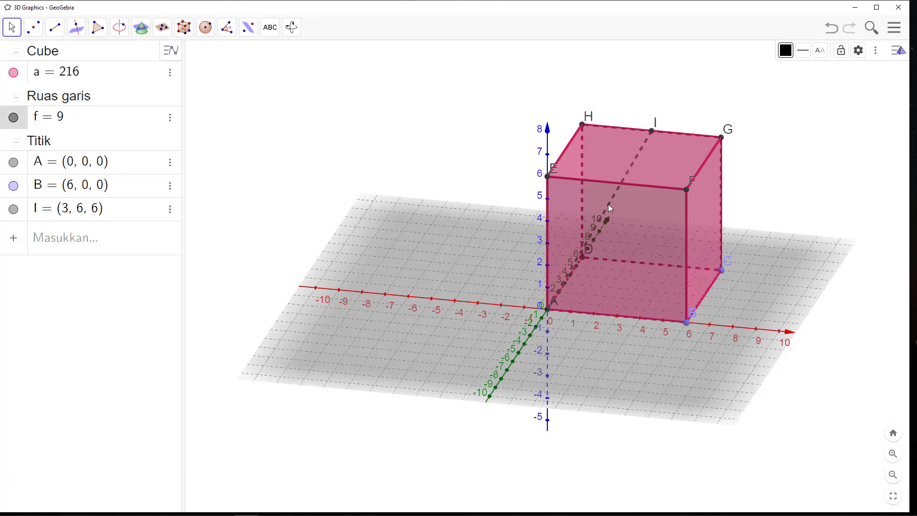
pyautogui.rightClick(609, 204)
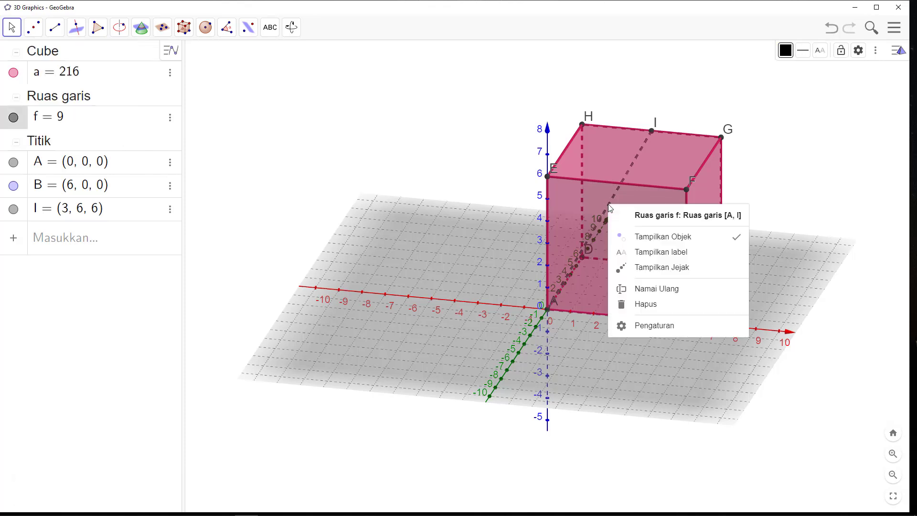
pyautogui.click(654, 326)
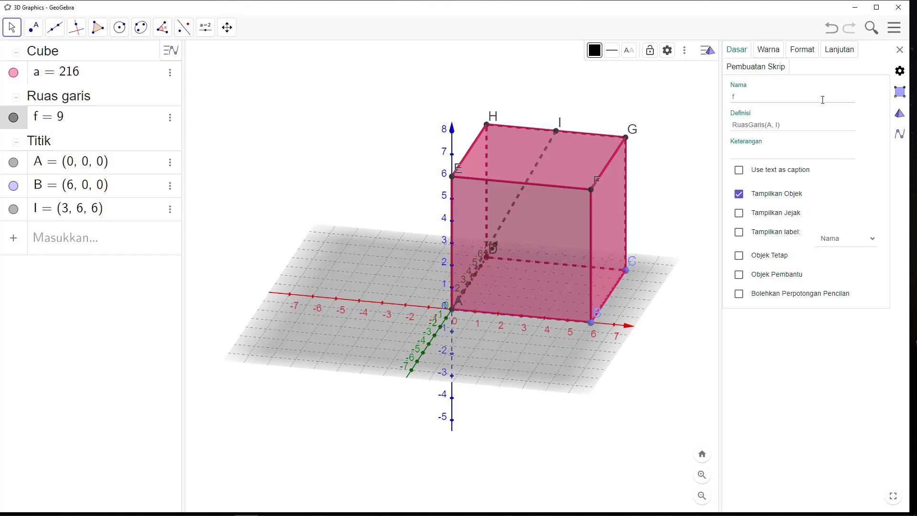
pyautogui.click(744, 235)
pyautogui.click(900, 47)
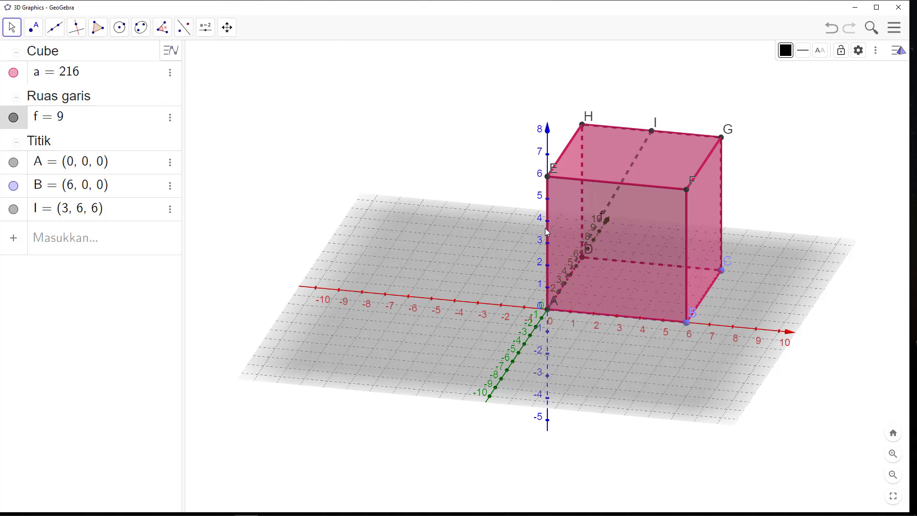
# - Draw the cube's space diagonal as a segment from vertex A to vertex G
pyautogui.moveTo(546, 228); pyautogui.dragTo(616, 252)
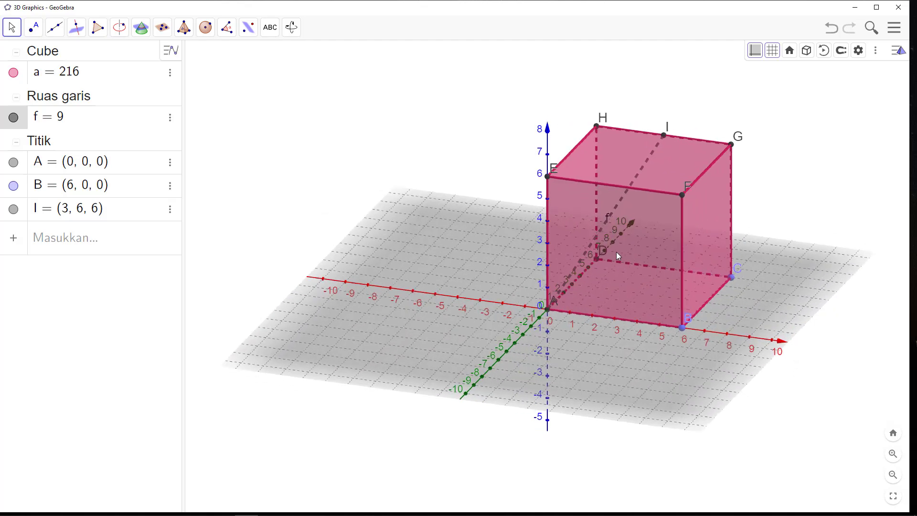
pyautogui.moveTo(616, 251); pyautogui.dragTo(616, 251)
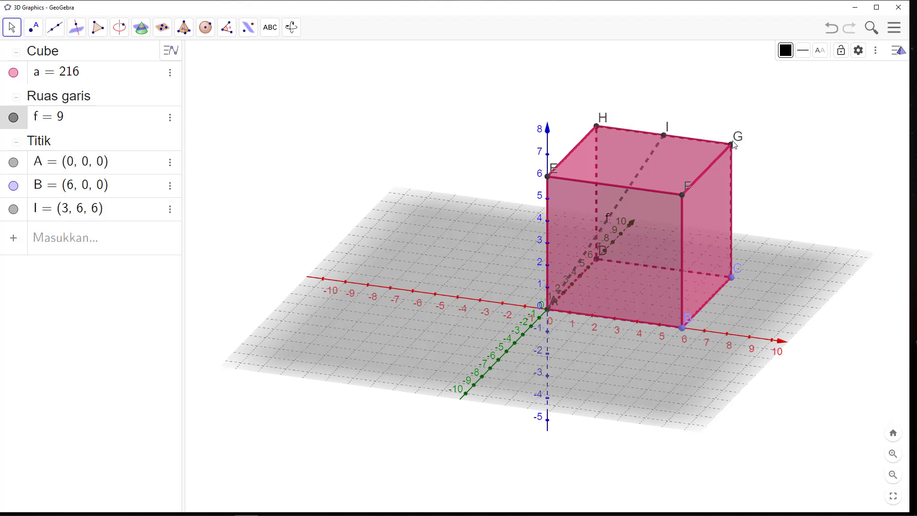
pyautogui.click(55, 34)
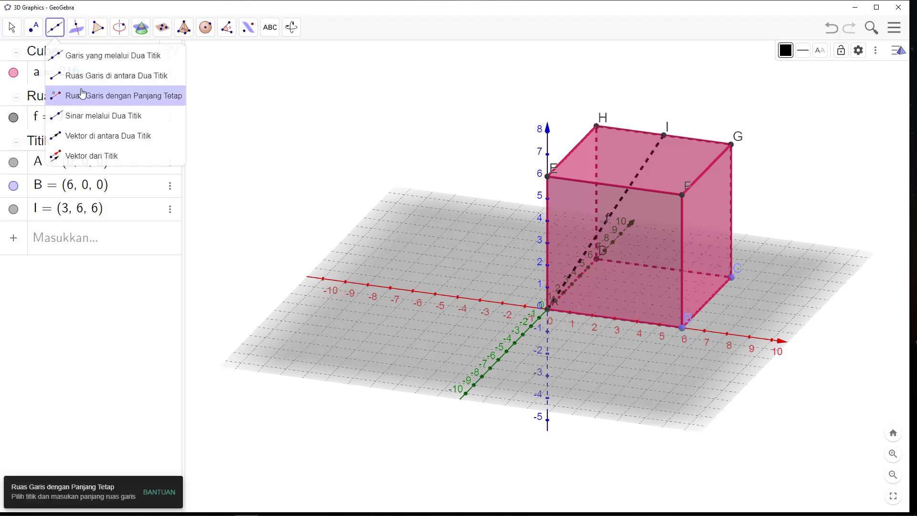
pyautogui.click(83, 84)
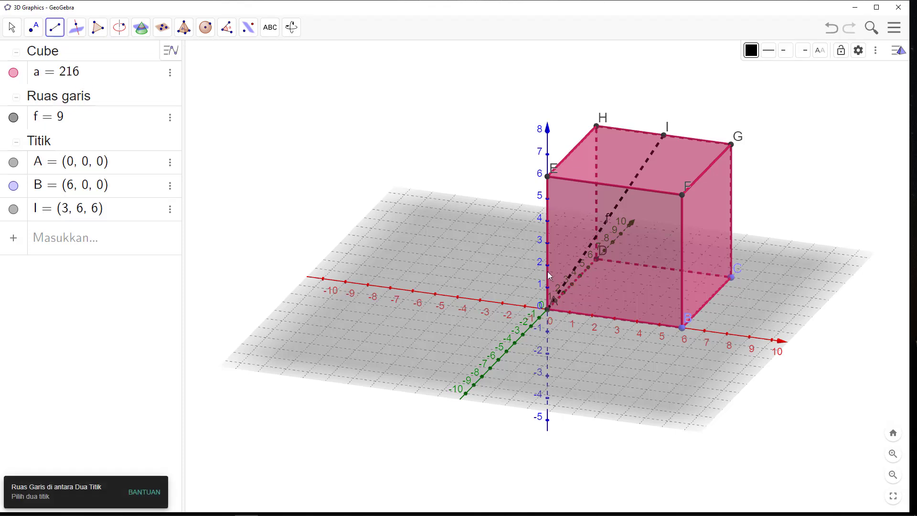
pyautogui.click(548, 308)
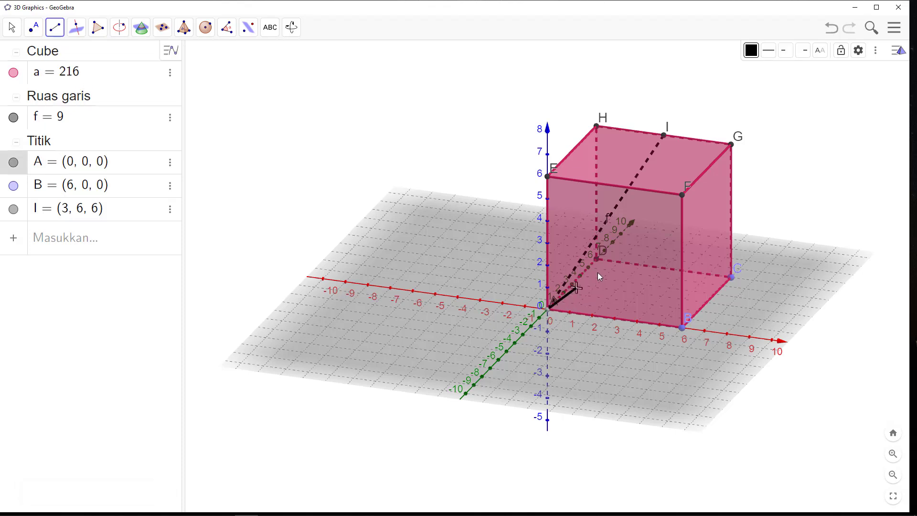
pyautogui.click(731, 145)
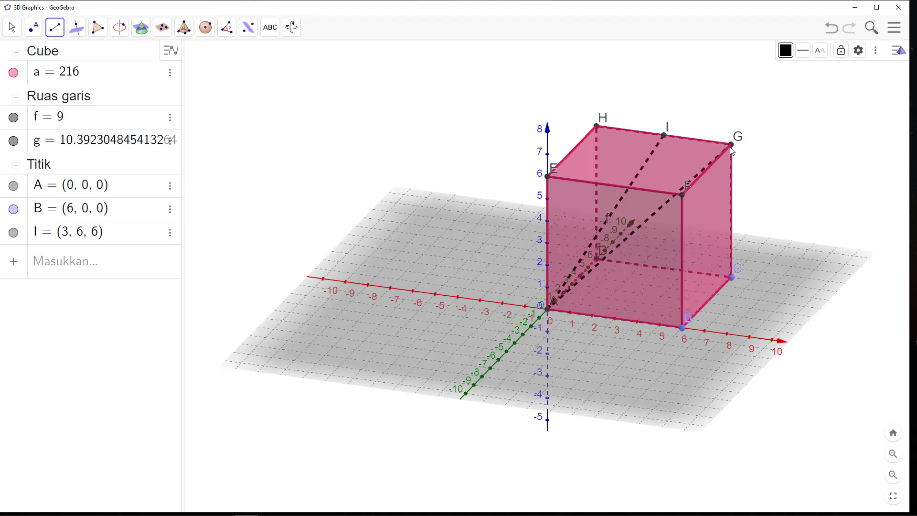
# - Turn on the name label for diagonal segment AG in its object settings
pyautogui.rightClick(653, 217)
pyautogui.click(707, 337)
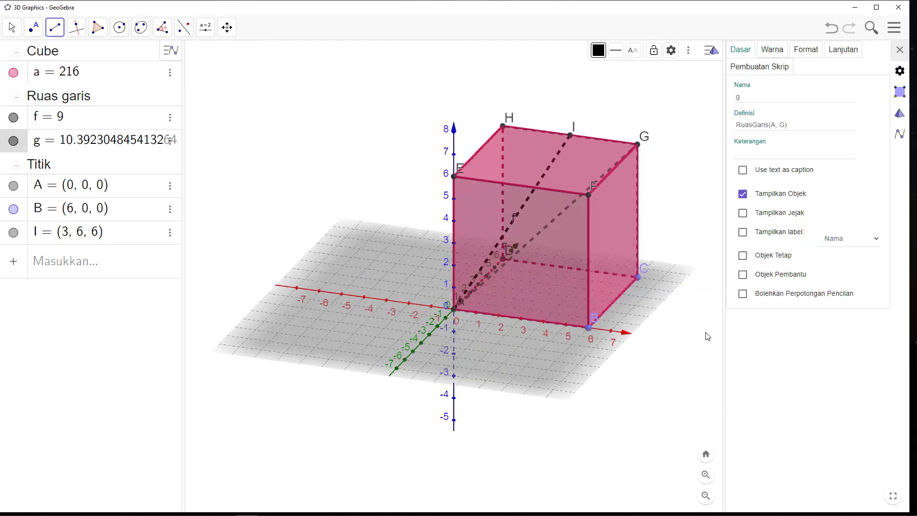
pyautogui.click(743, 232)
pyautogui.click(646, 230)
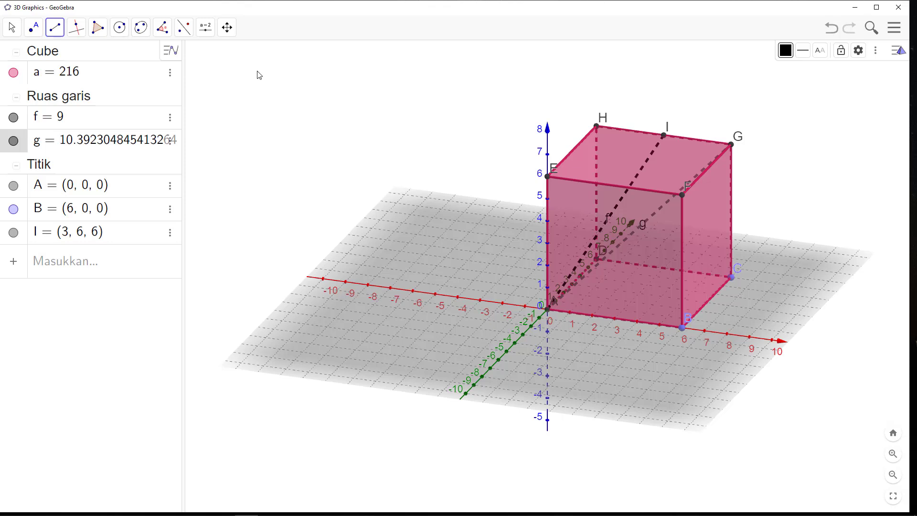
# - Construct a line through vertex B perpendicular to the space diagonal AG
pyautogui.click(35, 30)
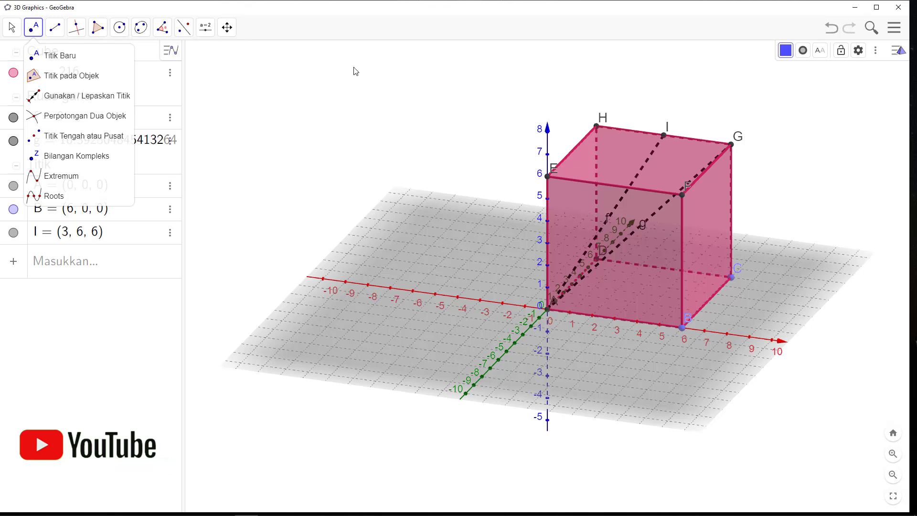
pyautogui.click(75, 34)
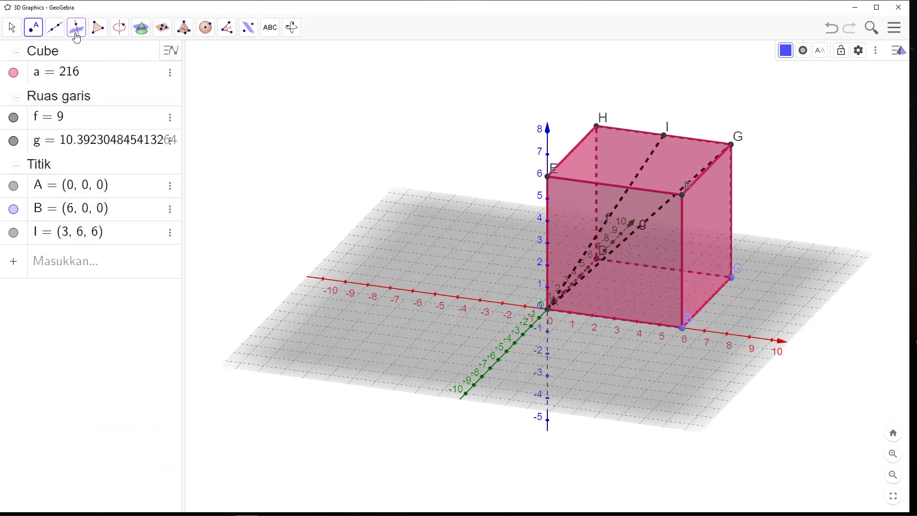
pyautogui.click(76, 35)
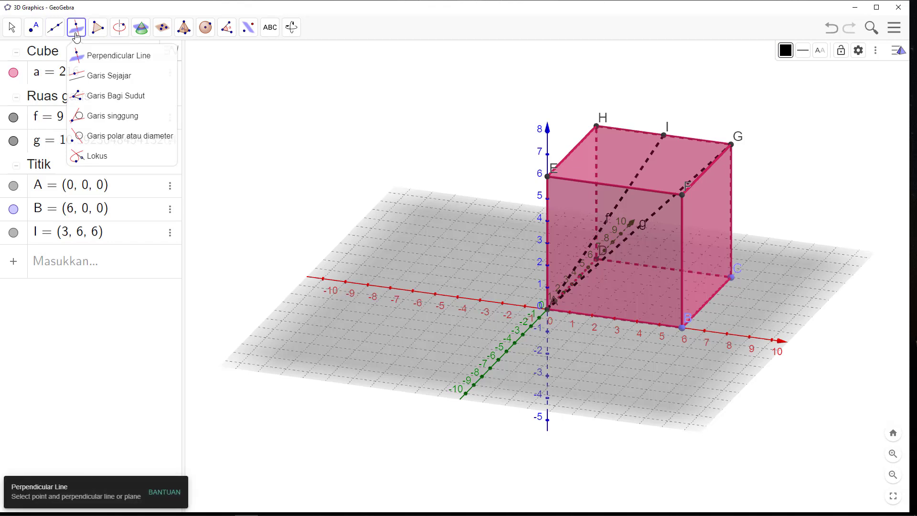
pyautogui.click(116, 65)
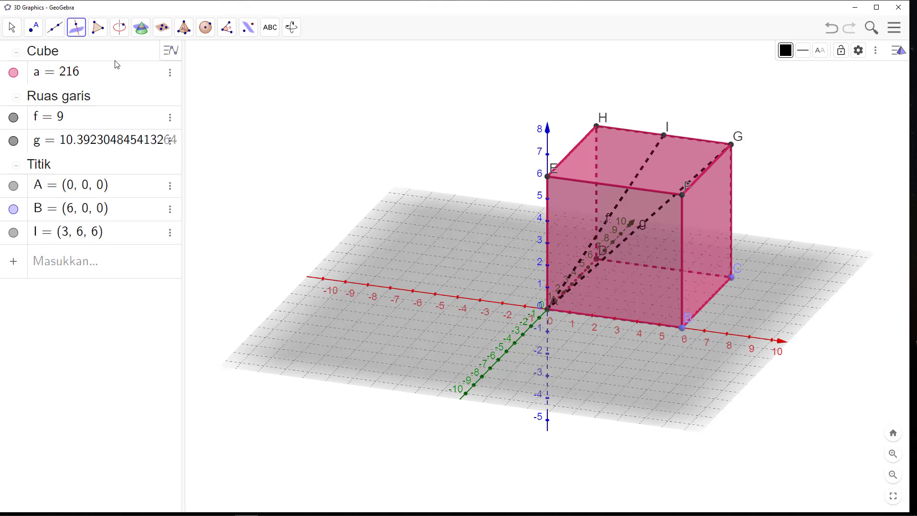
pyautogui.click(682, 328)
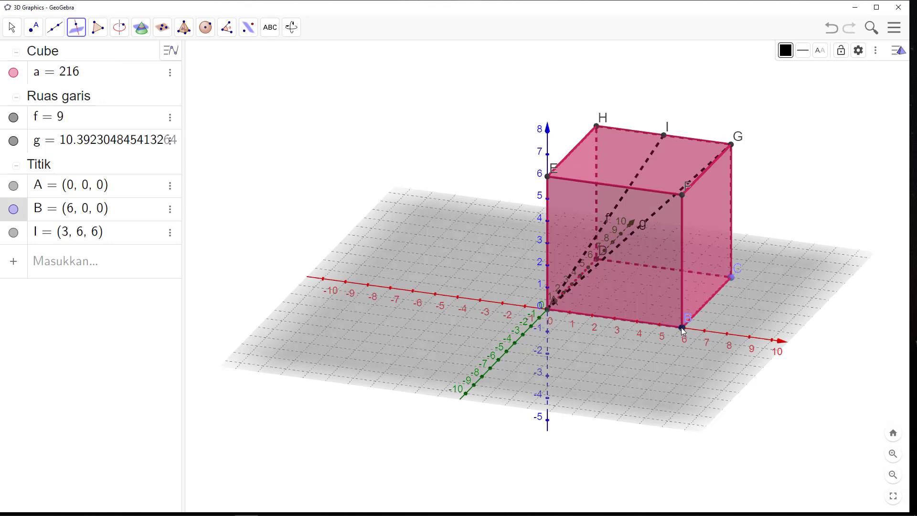
pyautogui.click(597, 266)
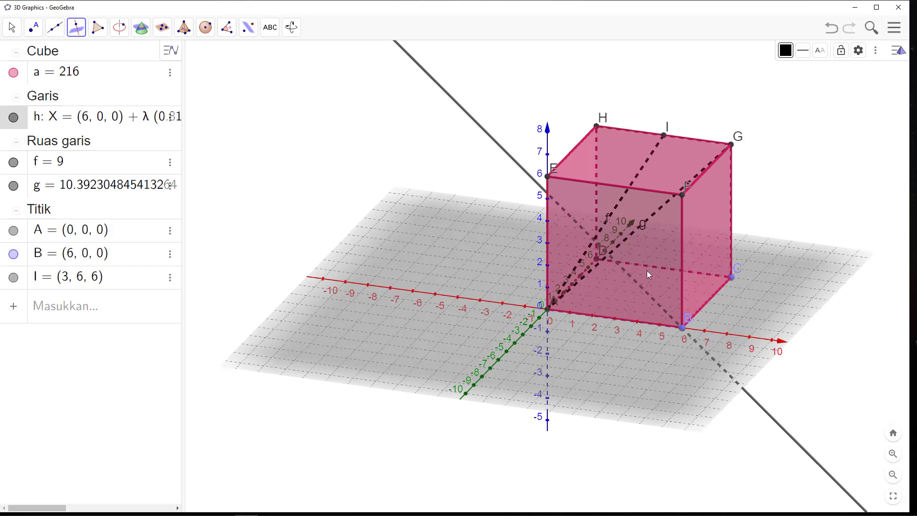
# - Create the intersection point of the perpendicular line through B and diagonal AG
pyautogui.click(55, 28)
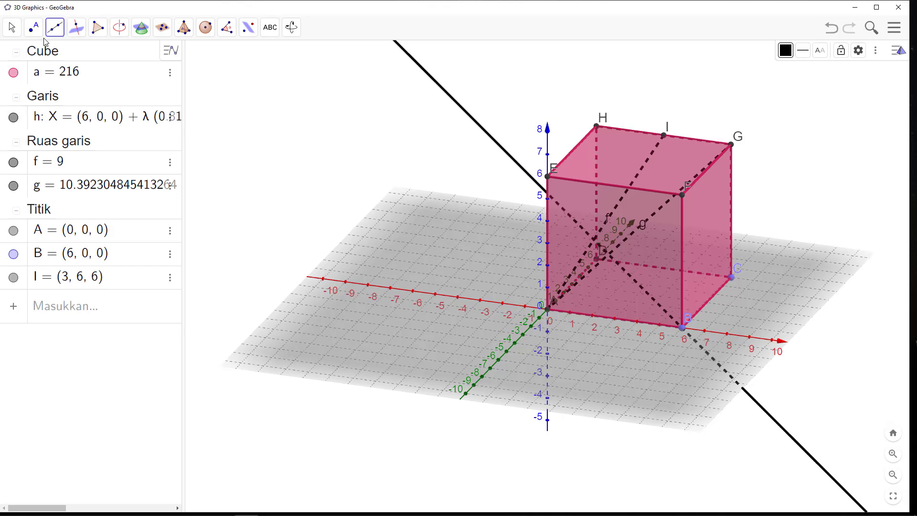
pyautogui.click(32, 29)
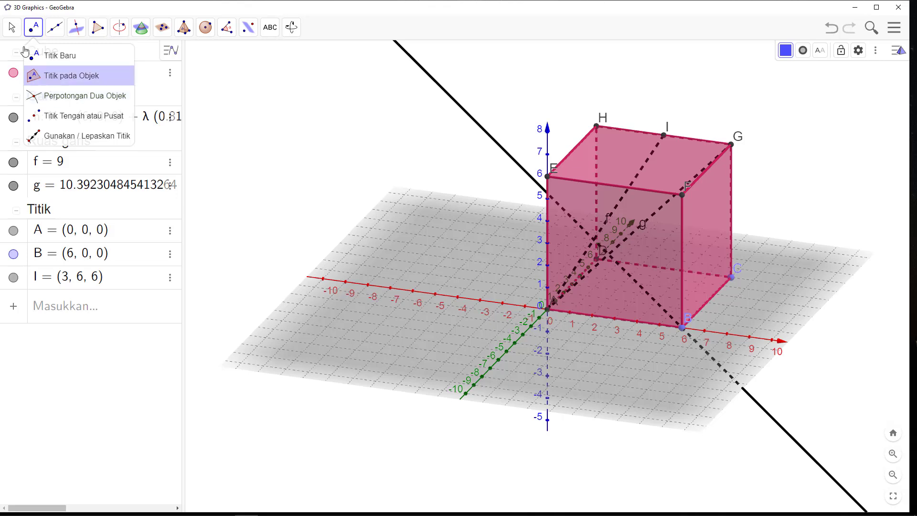
pyautogui.click(62, 96)
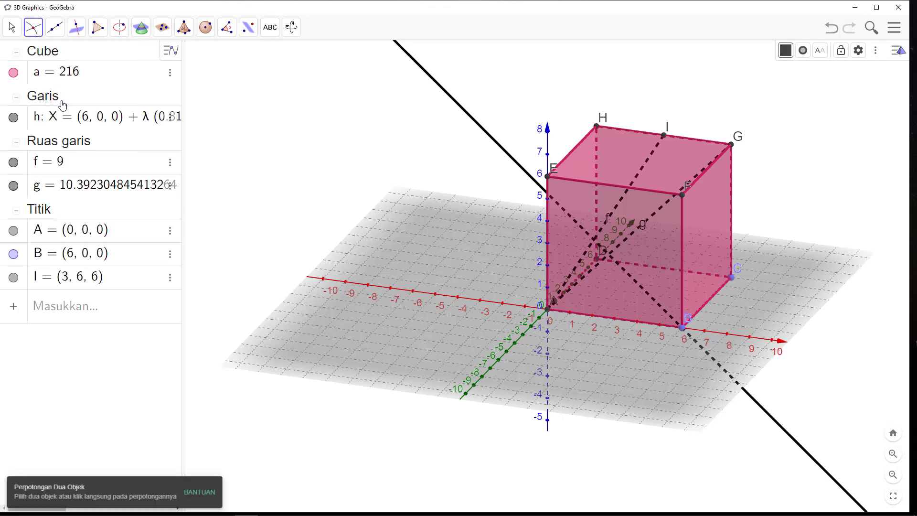
pyautogui.click(617, 262)
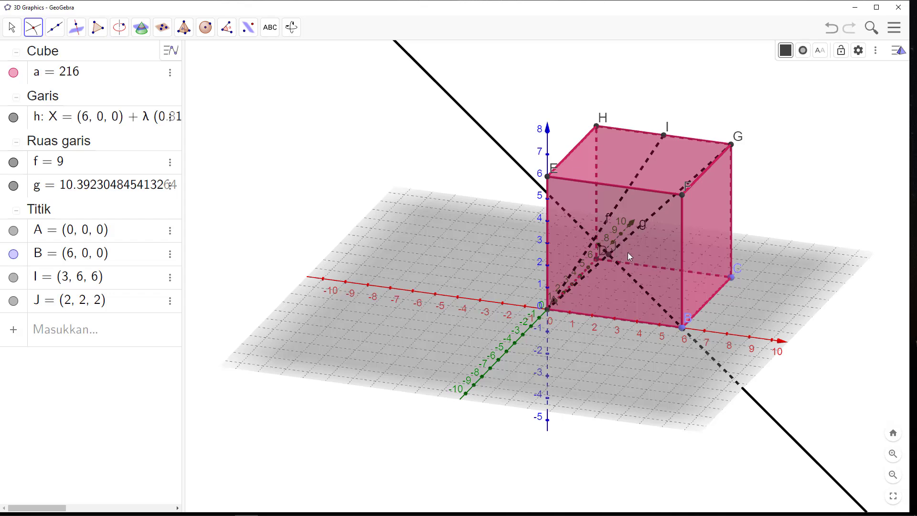
# - Draw a segment from intersection point J on diagonal AG to cube vertex B
pyautogui.click(291, 27)
pyautogui.click(324, 56)
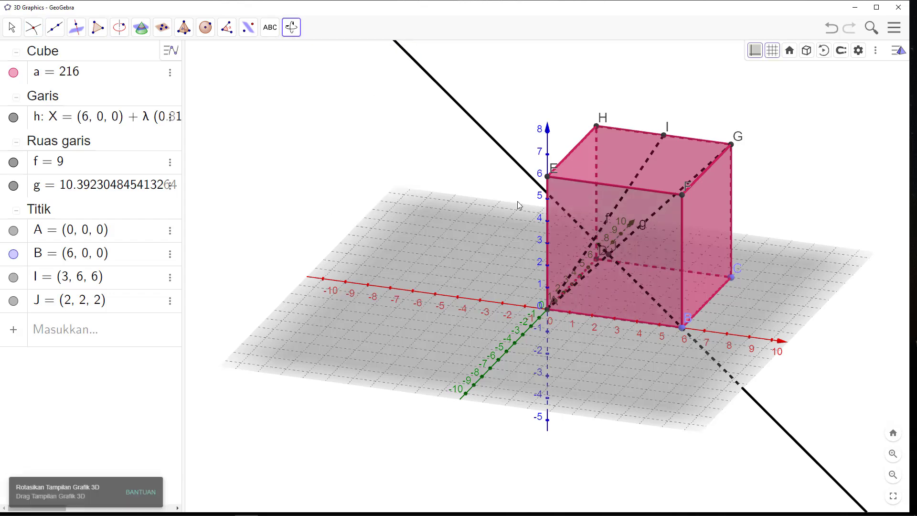
pyautogui.click(625, 249)
pyautogui.moveTo(640, 244); pyautogui.dragTo(643, 248)
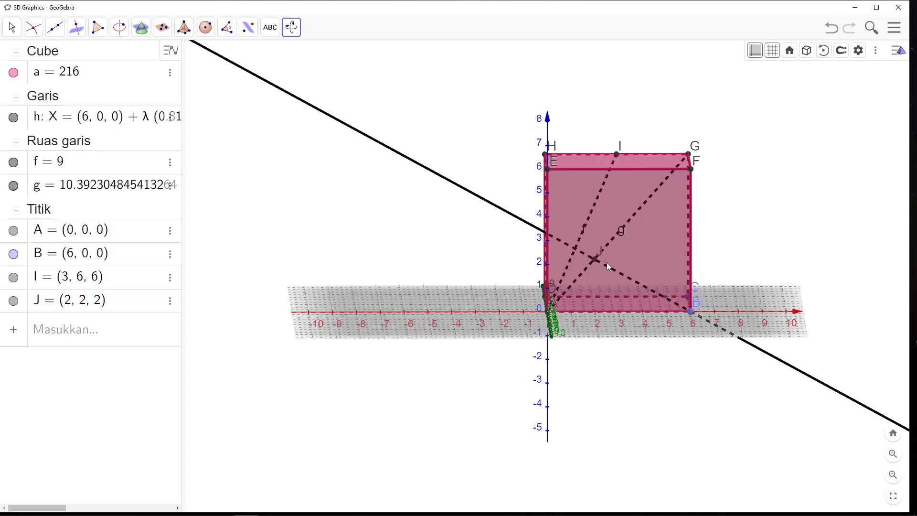
pyautogui.click(54, 31)
pyautogui.click(82, 82)
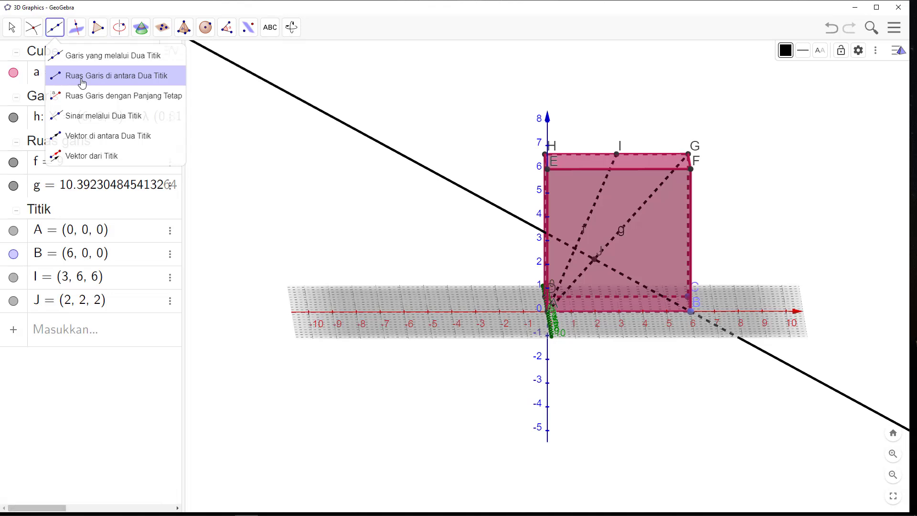
pyautogui.click(82, 82)
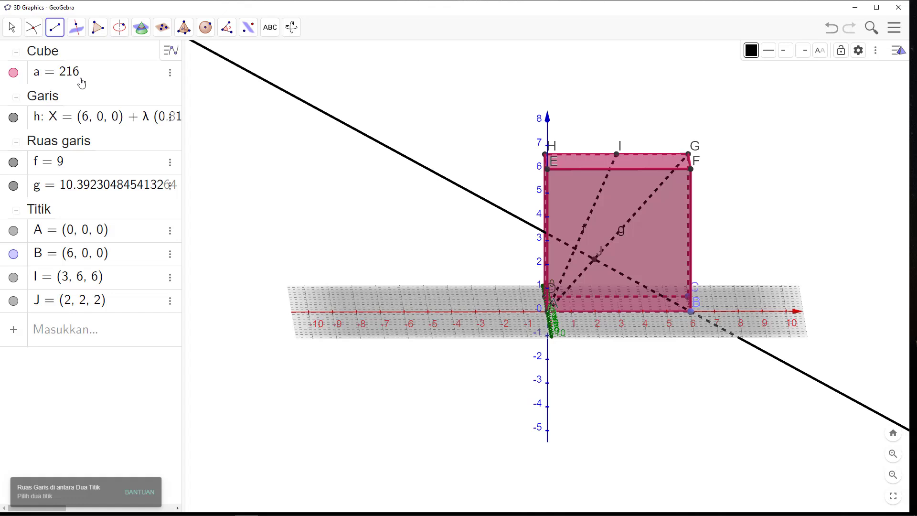
pyautogui.click(596, 262)
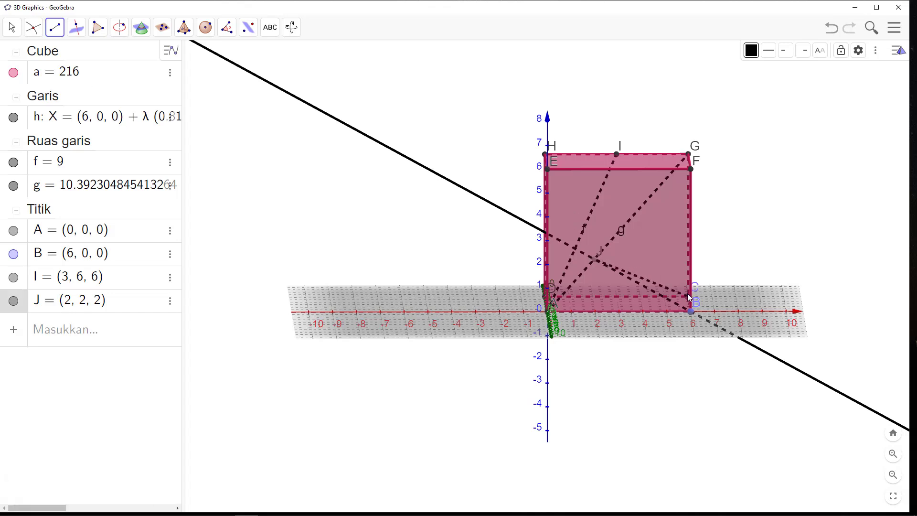
pyautogui.click(692, 311)
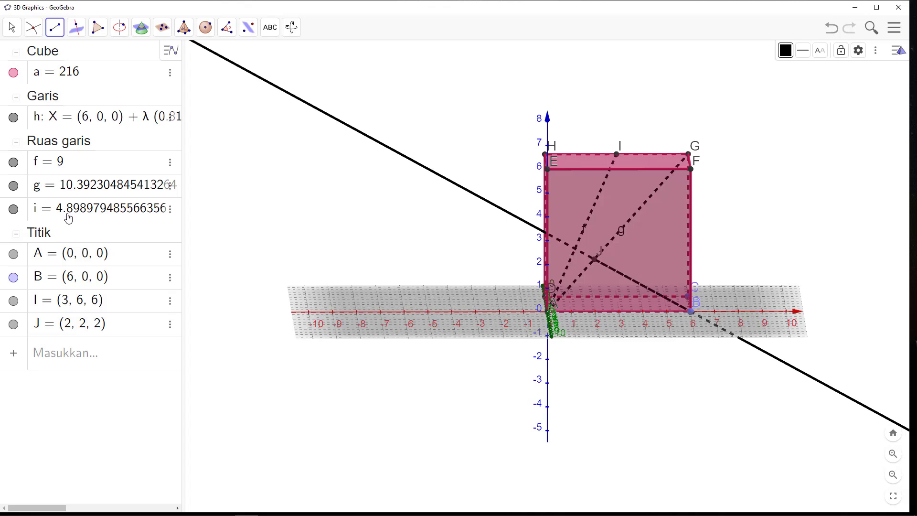
# - Turn on the name label for segment JB in its object settings
pyautogui.rightClick(615, 270)
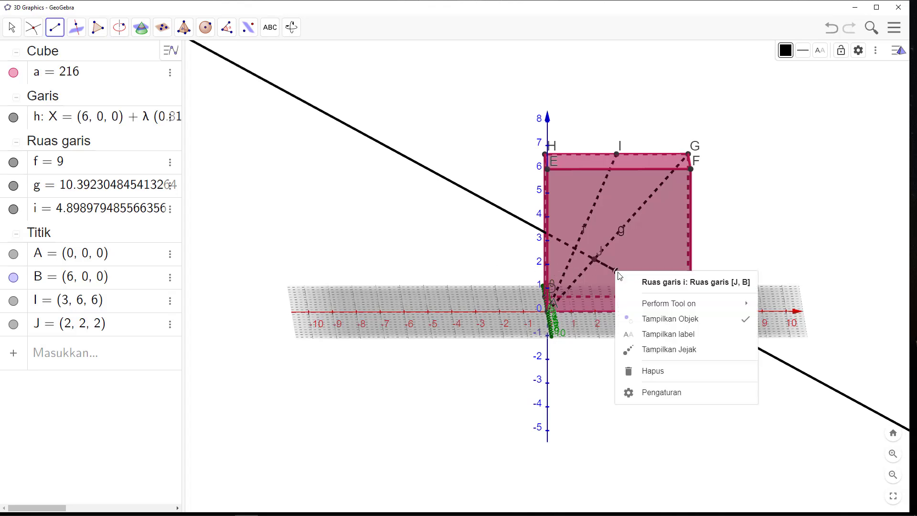
pyautogui.click(688, 392)
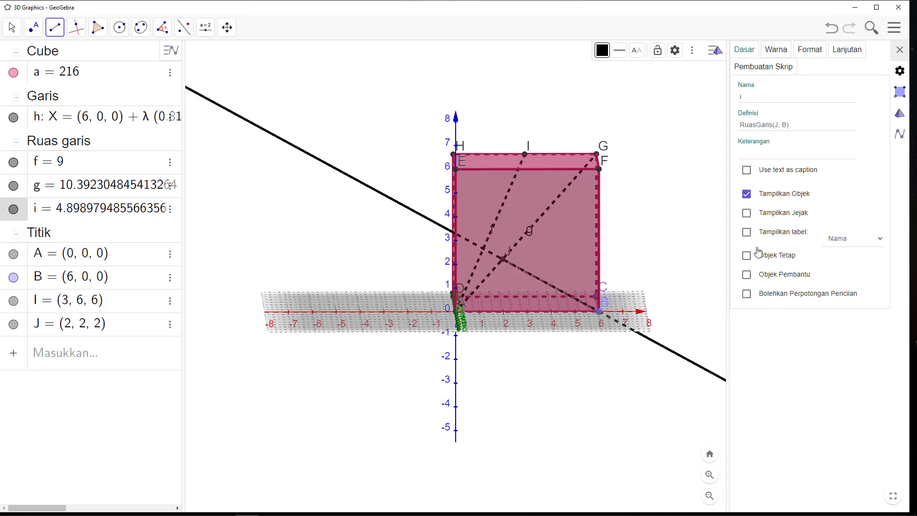
pyautogui.click(747, 232)
pyautogui.click(900, 49)
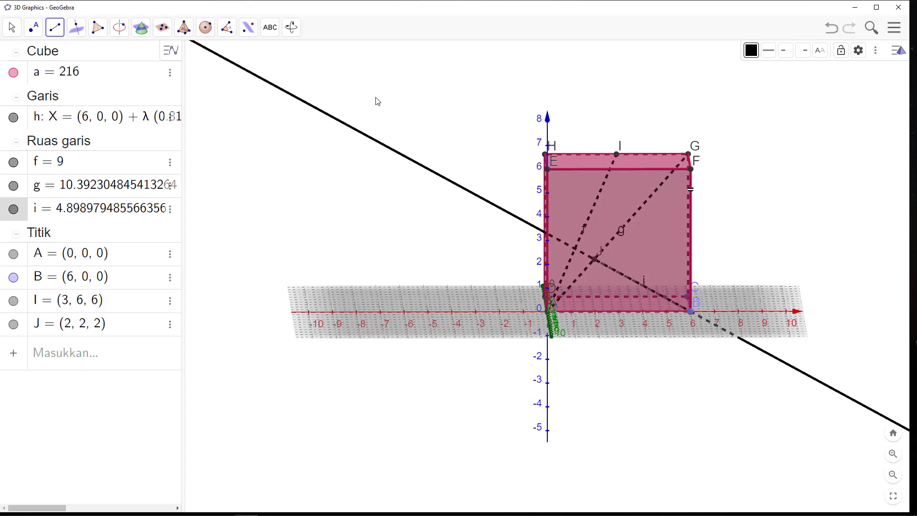
# - Add an angle measurement at point J between segment JB and diagonal AG
pyautogui.click(233, 34)
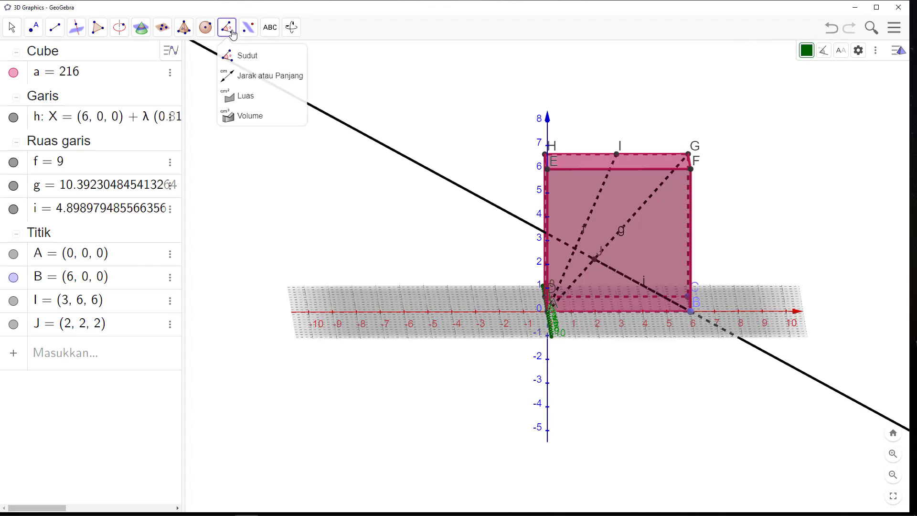
pyautogui.click(247, 57)
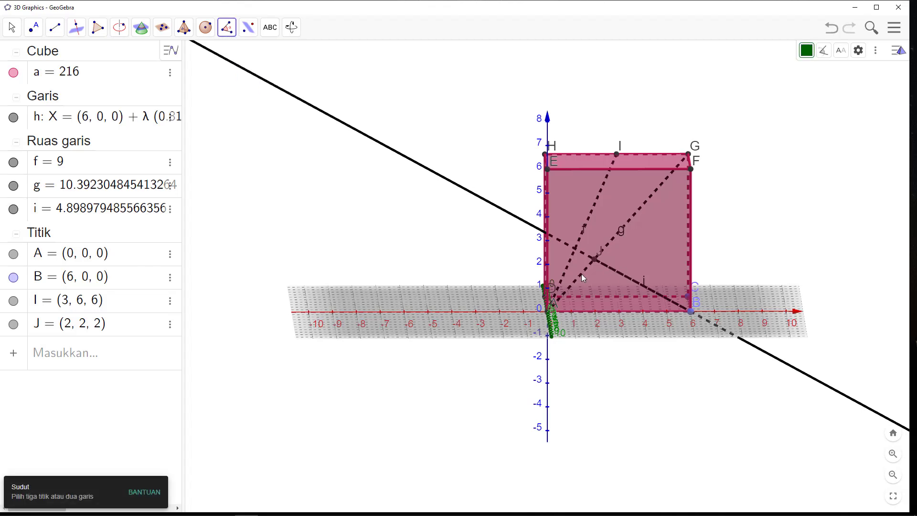
pyautogui.click(608, 266)
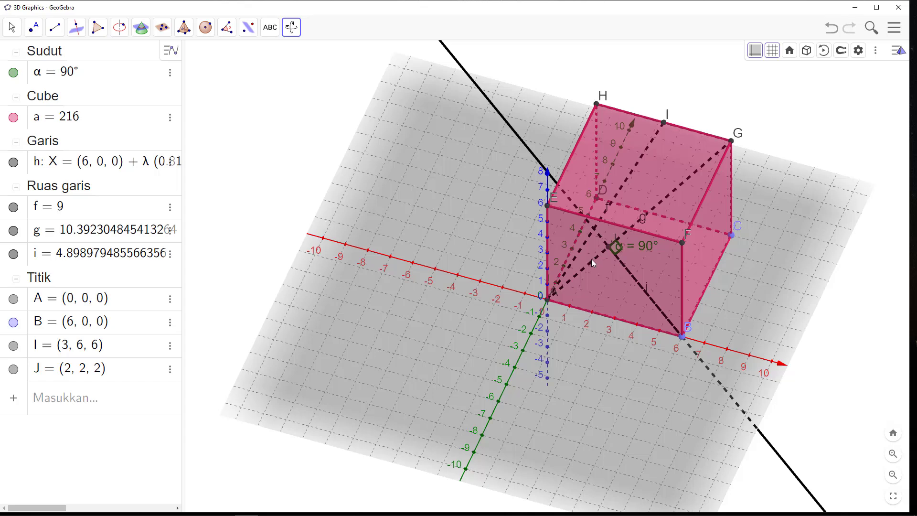
pyautogui.moveTo(712, 285); pyautogui.dragTo(748, 280)
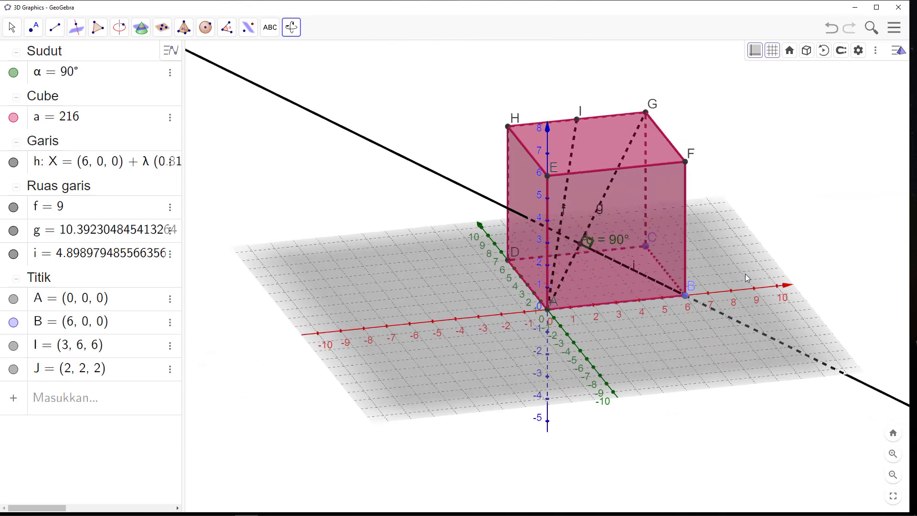